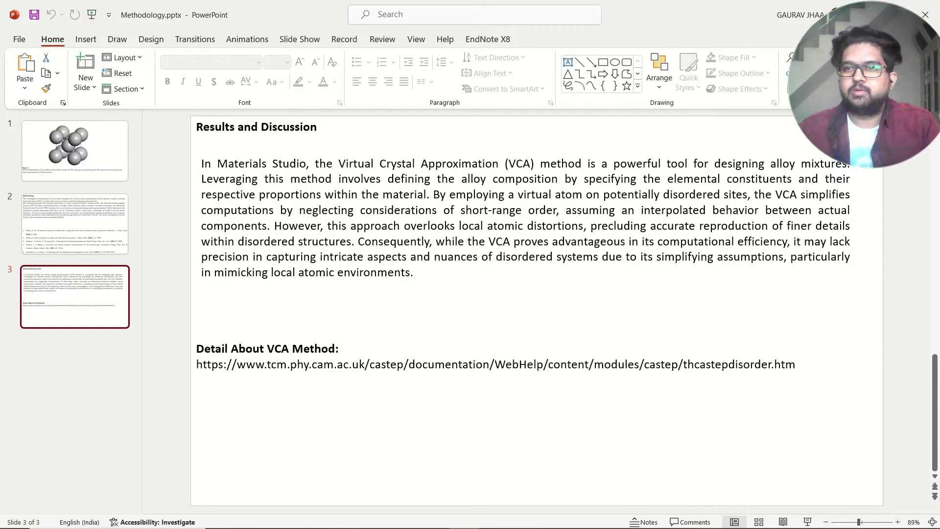
Minimize the PowerPoint presentation so the Materials Studio project is visible.
click(867, 15)
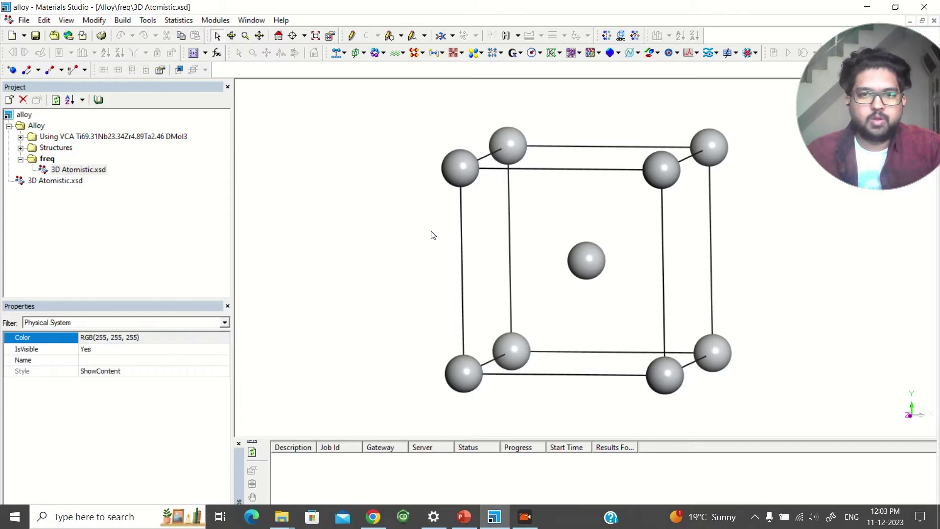
Delete every atom from the cubic cell in the freq 3D Atomistic document.
right_drag(548, 210, 568, 198)
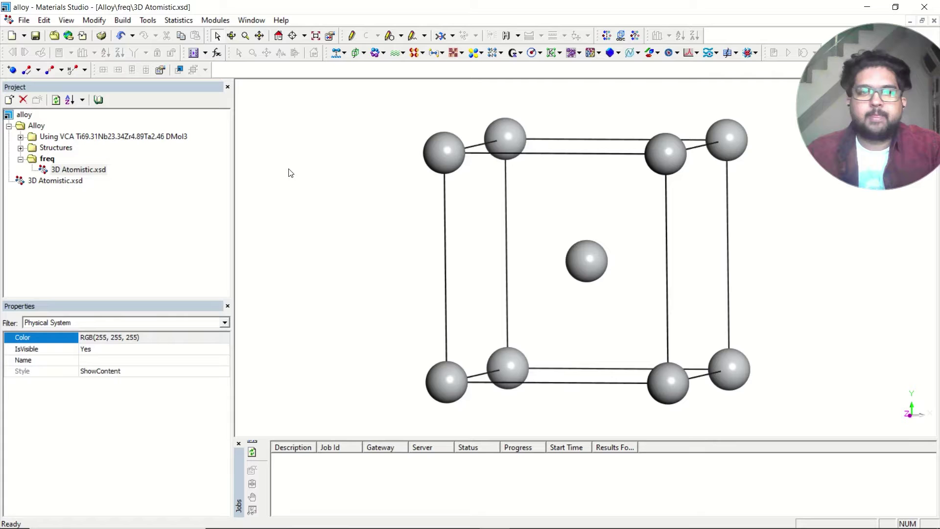
drag(394, 100, 747, 424)
key(Delete)
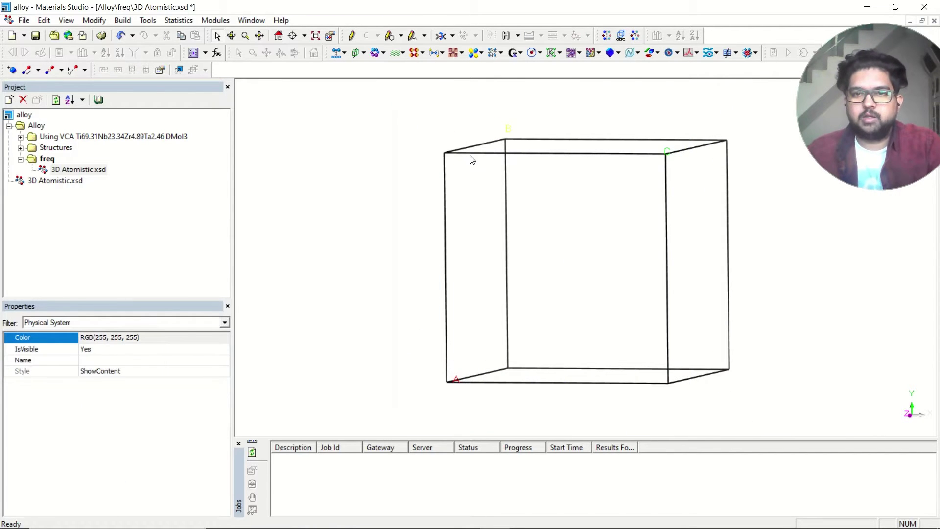
click(79, 220)
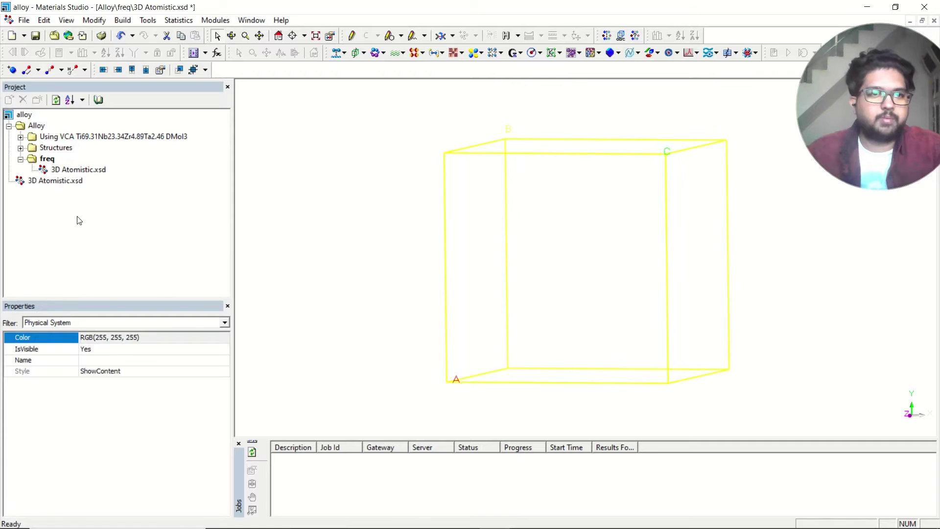
Delete the freq folder's 3D Atomistic document and confirm sending it to the Recycle Bin.
right_click(98, 169)
click(139, 211)
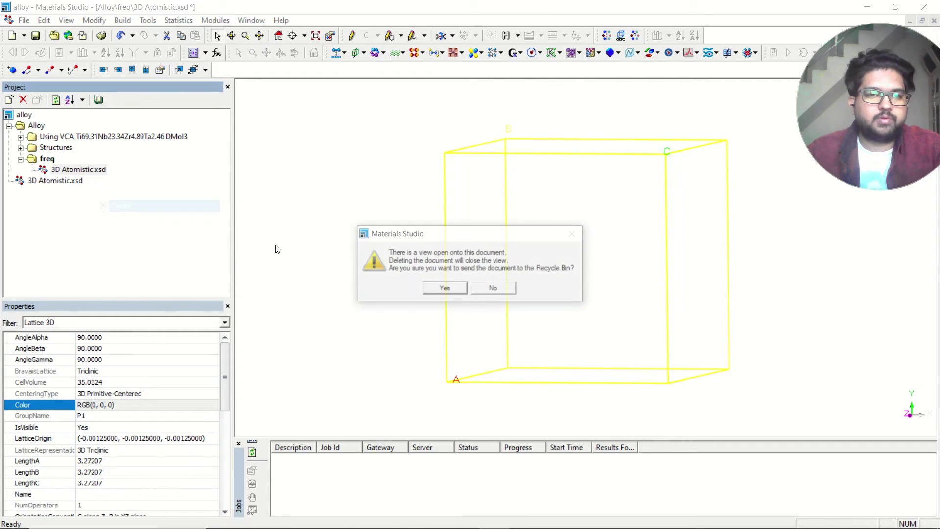
click(453, 288)
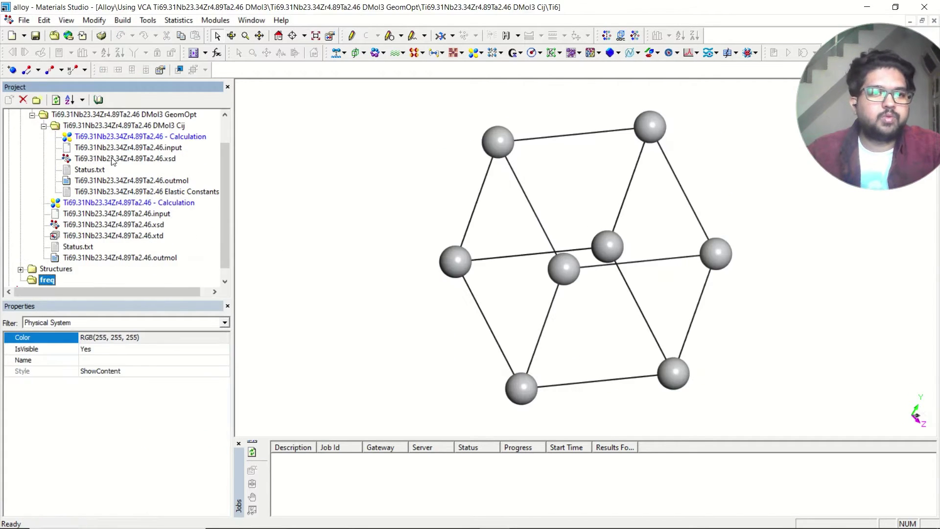
Clear all atoms and cell edges from the root 3D Atomistic.xsd document.
click(20, 136)
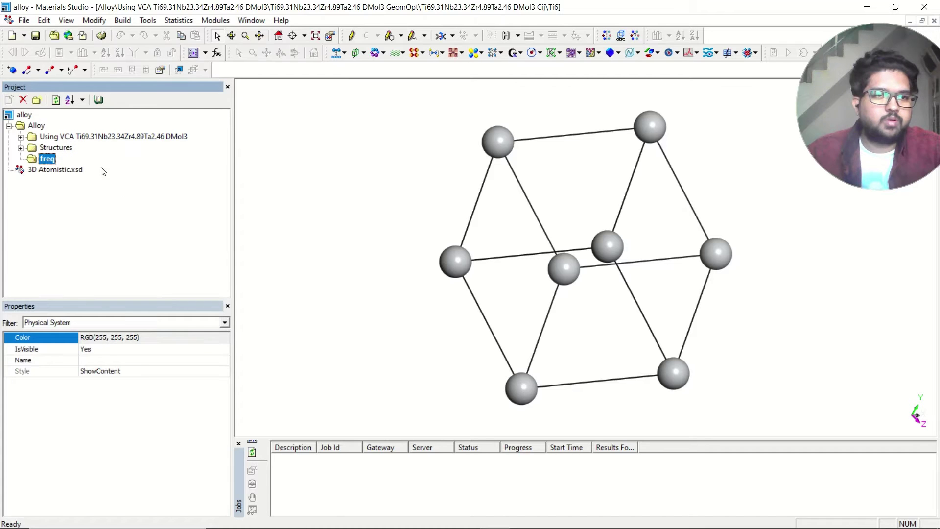
double_click(73, 170)
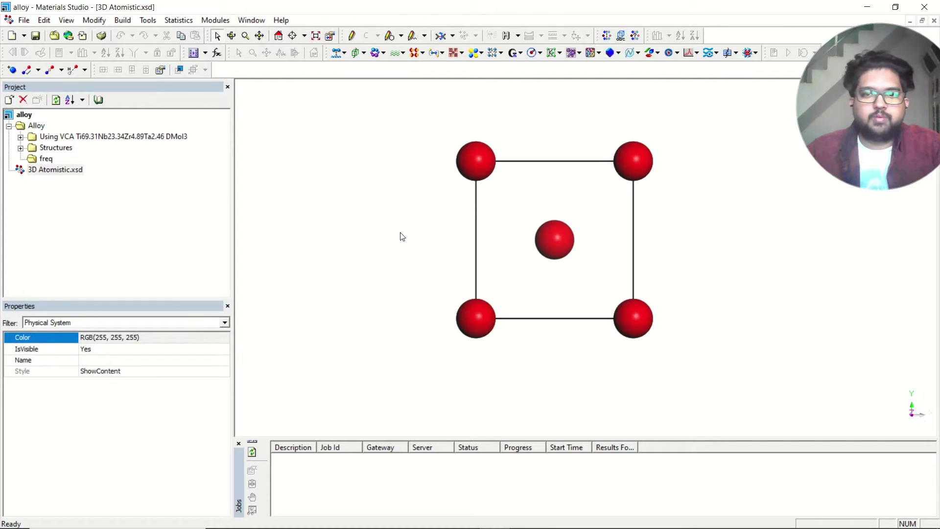
key(ctrl+a)
key(Delete)
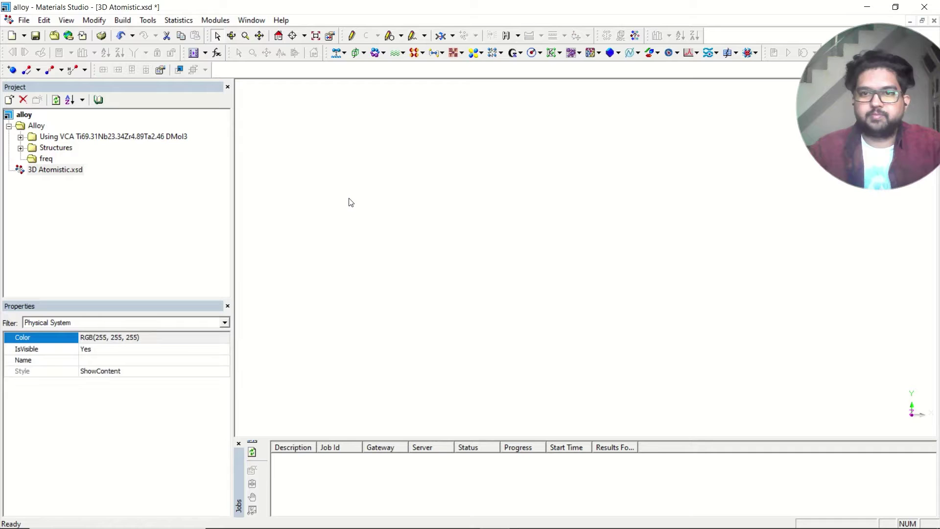
Use Build Crystal to make an empty P1 lattice with a, b and c of 3.2 Å.
click(120, 22)
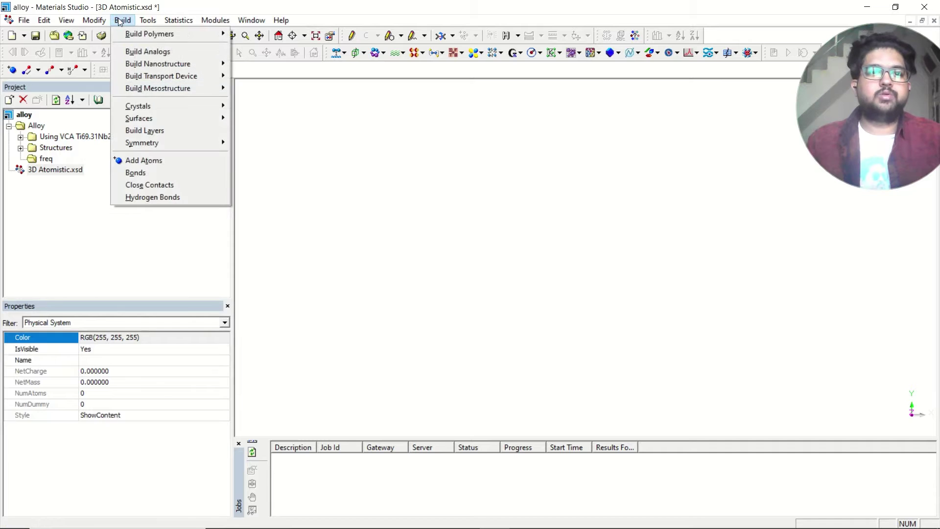
mouse_move(162, 104)
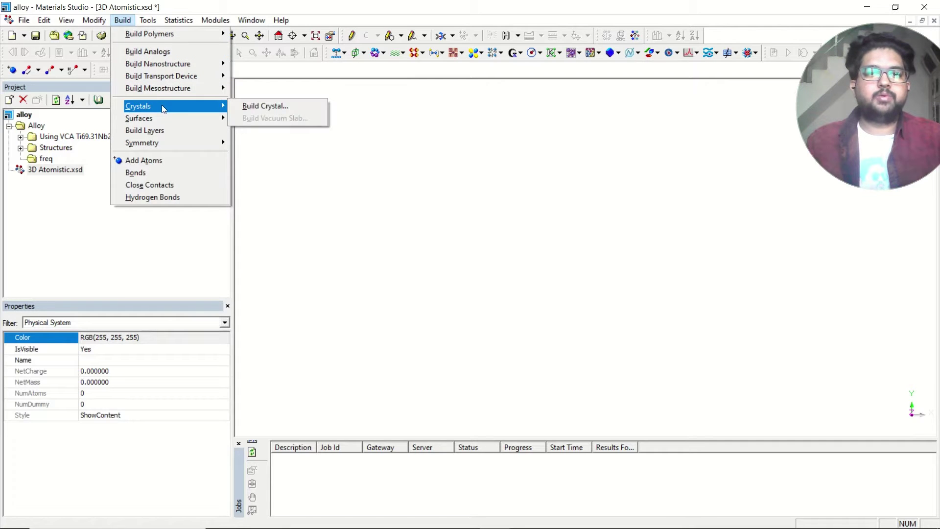
click(253, 107)
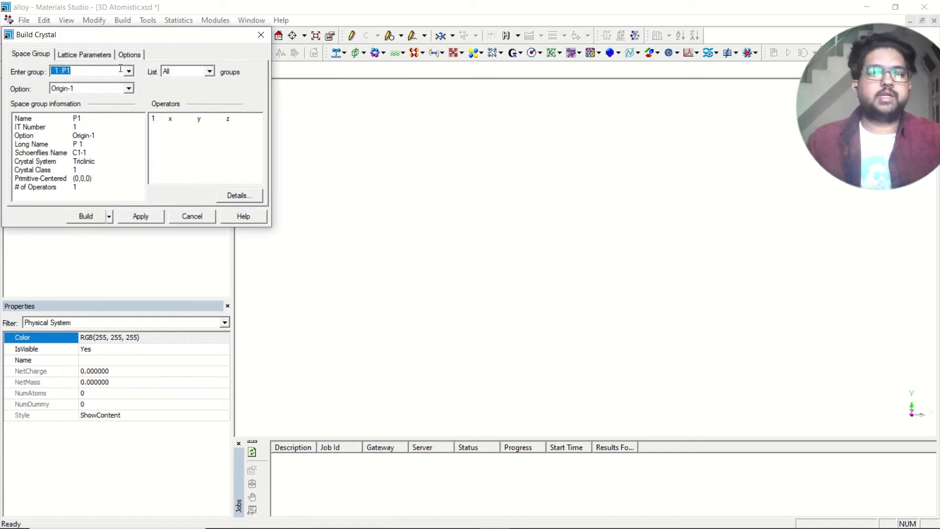
click(101, 54)
drag(158, 37, 377, 47)
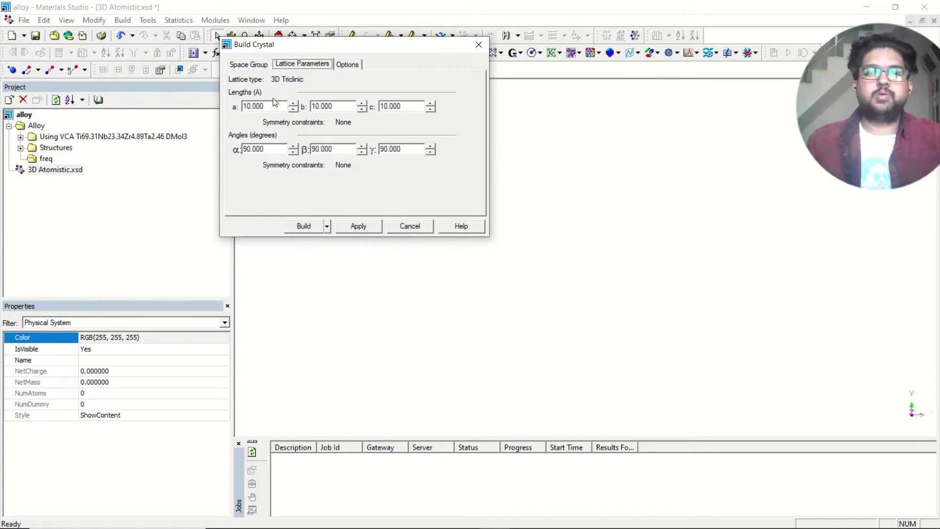
double_click(254, 106)
text(3.2)
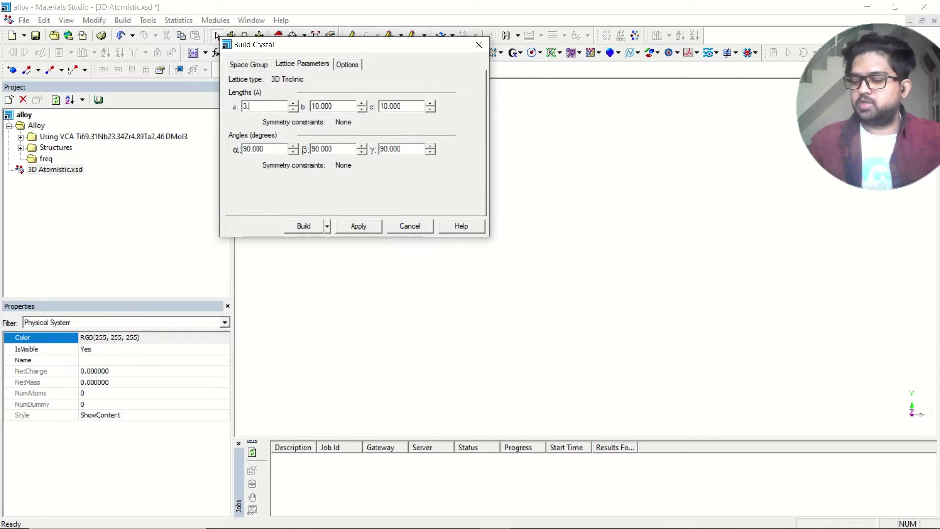
double_click(341, 106)
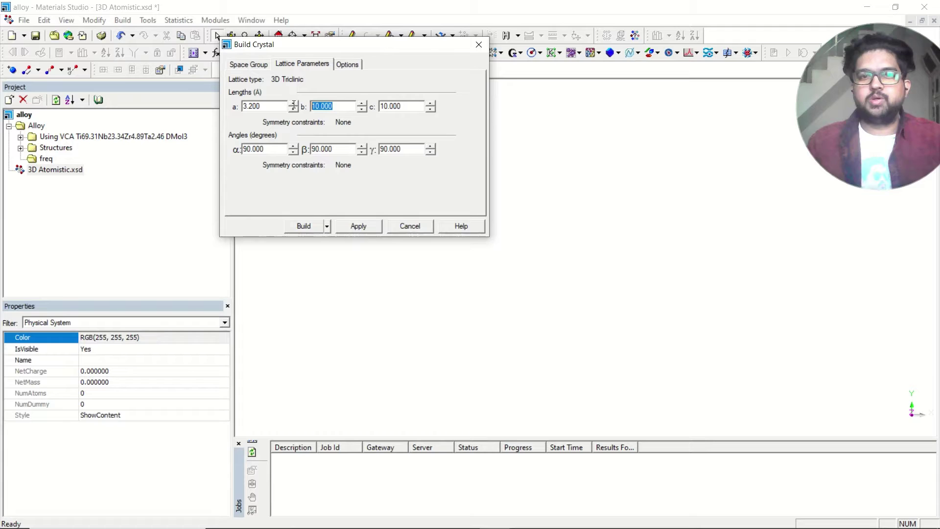
text(3.2)
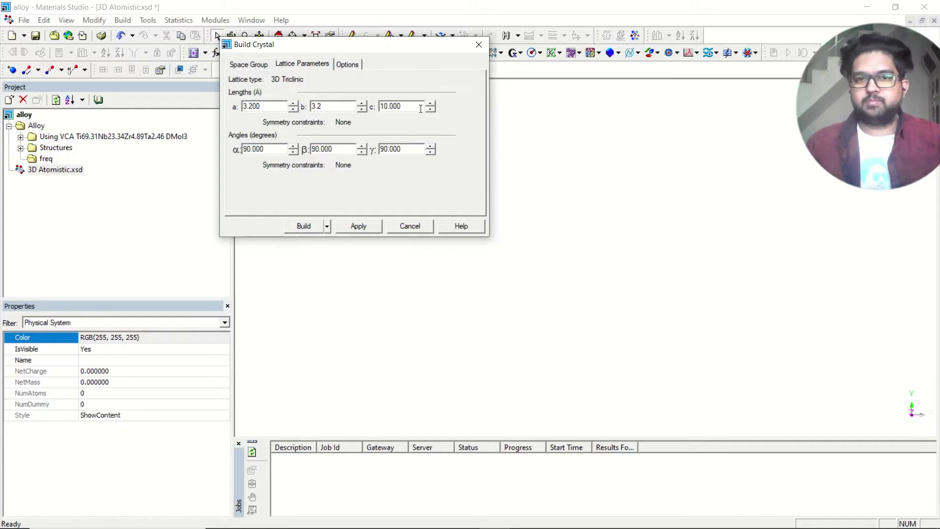
key(Tab)
text(3.2)
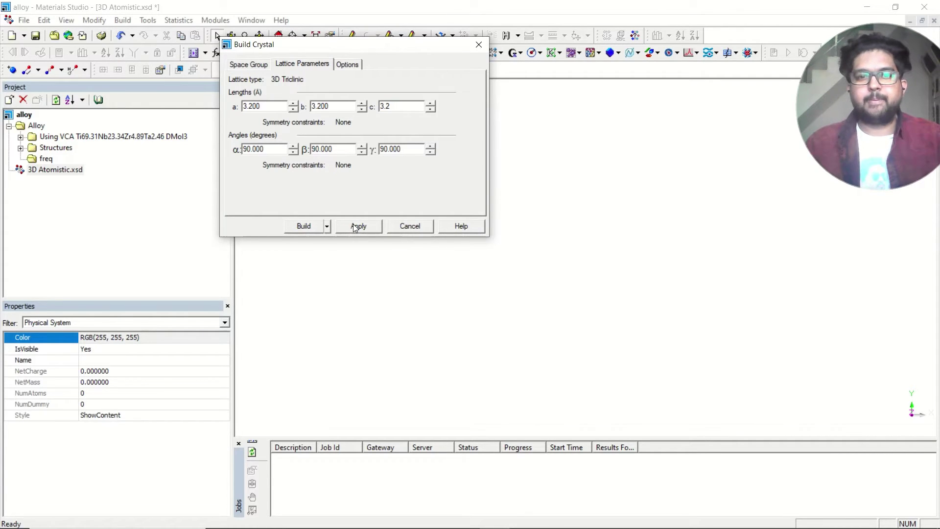
click(304, 227)
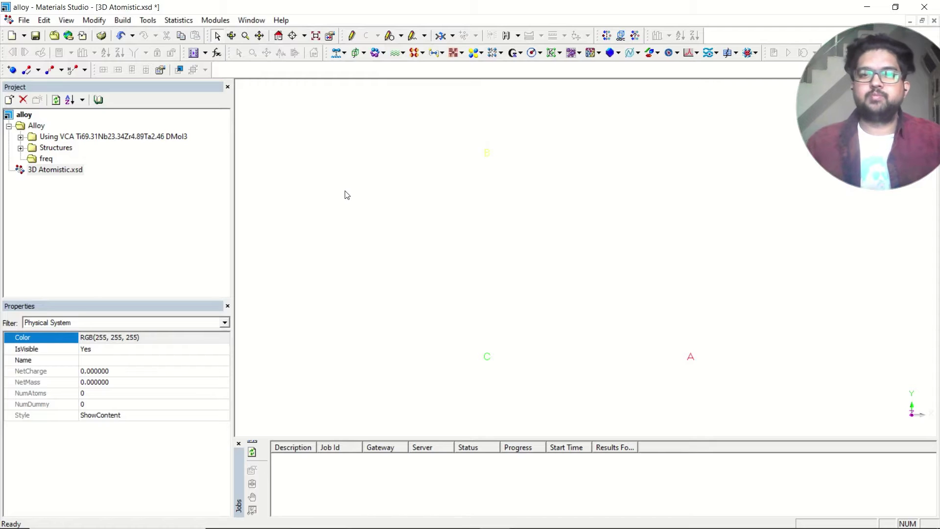
Set the empty cell's lattice lines to black in Display Style.
right_click(325, 179)
click(377, 241)
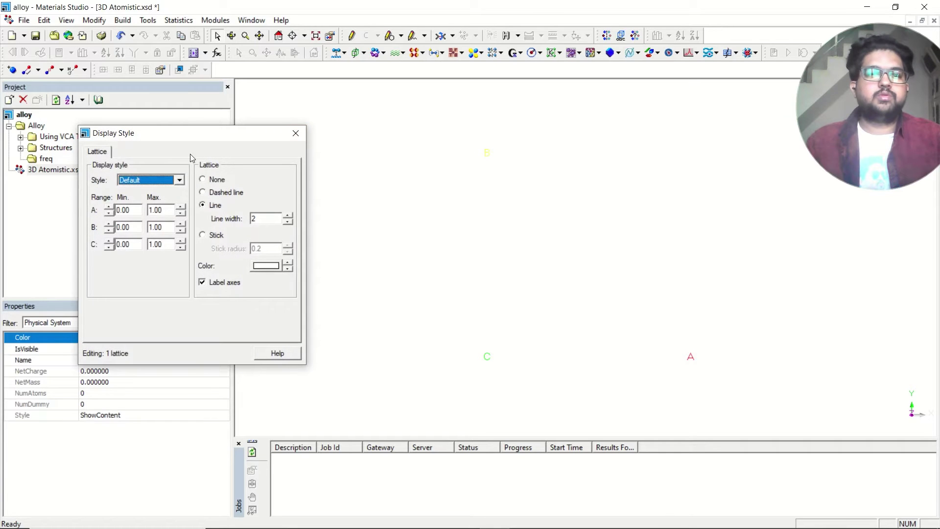
click(265, 266)
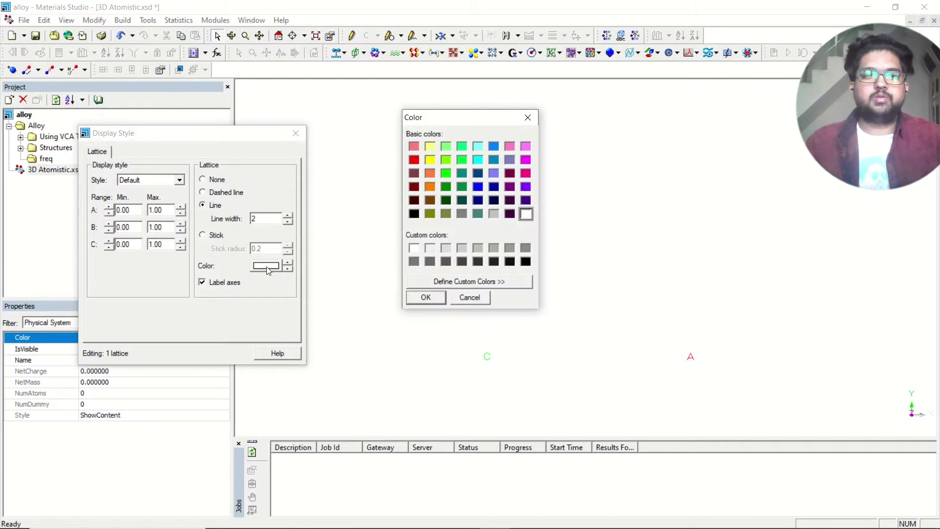
click(414, 214)
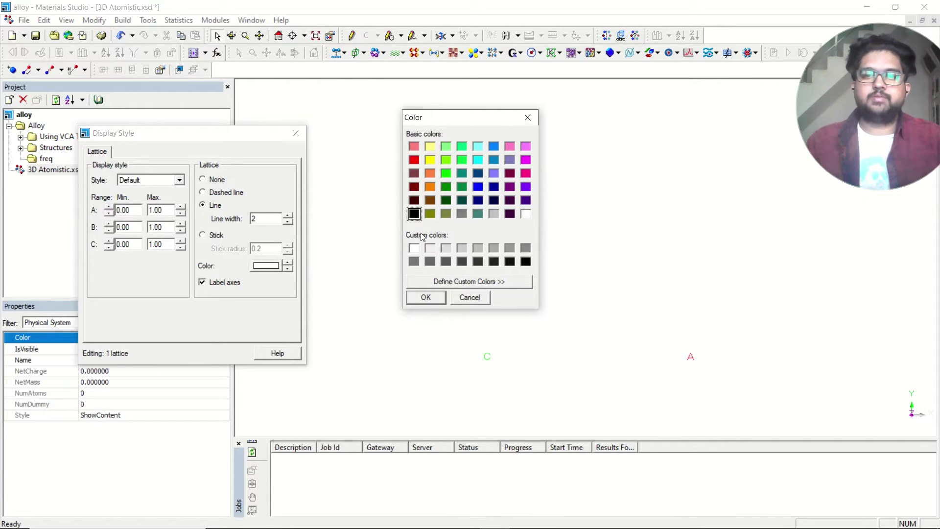
click(425, 299)
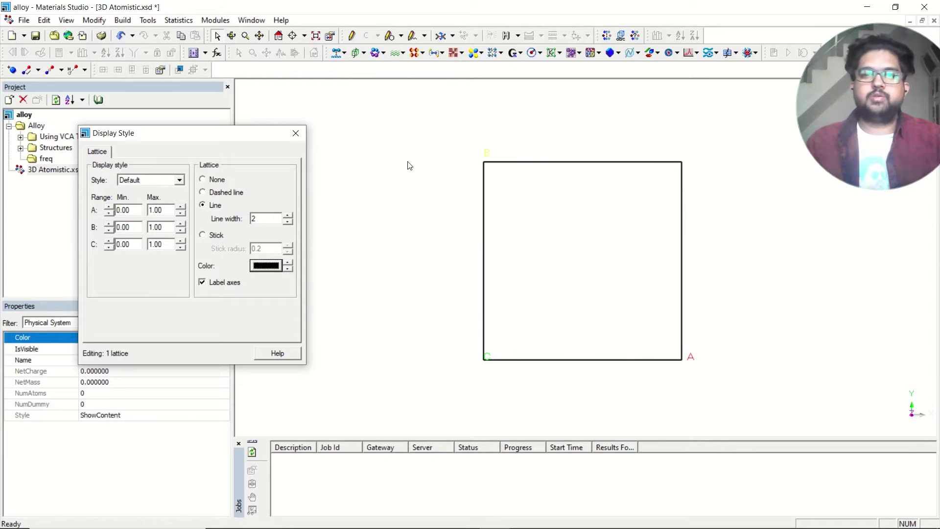
click(296, 133)
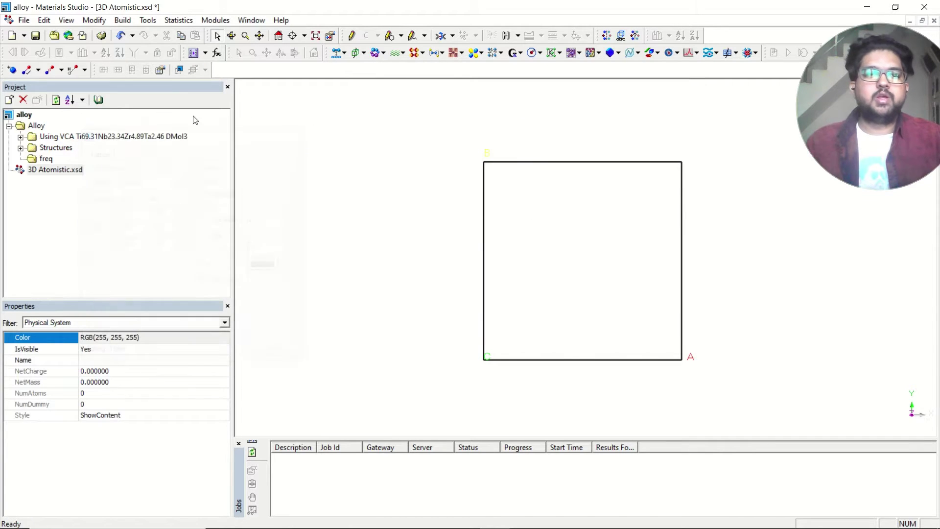
Add an Al atom at fractional coordinates 0, 0, 0 so it fills every cube corner.
click(12, 71)
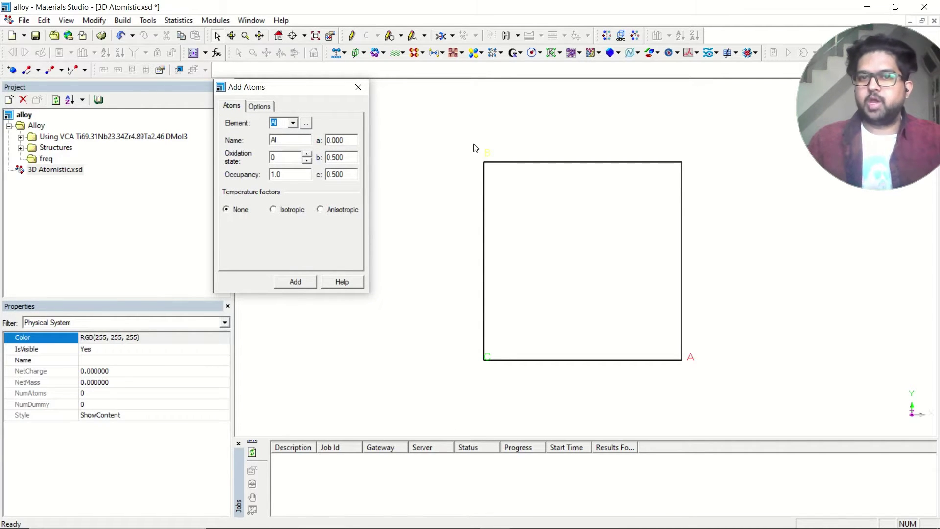
right_drag(474, 148, 591, 263)
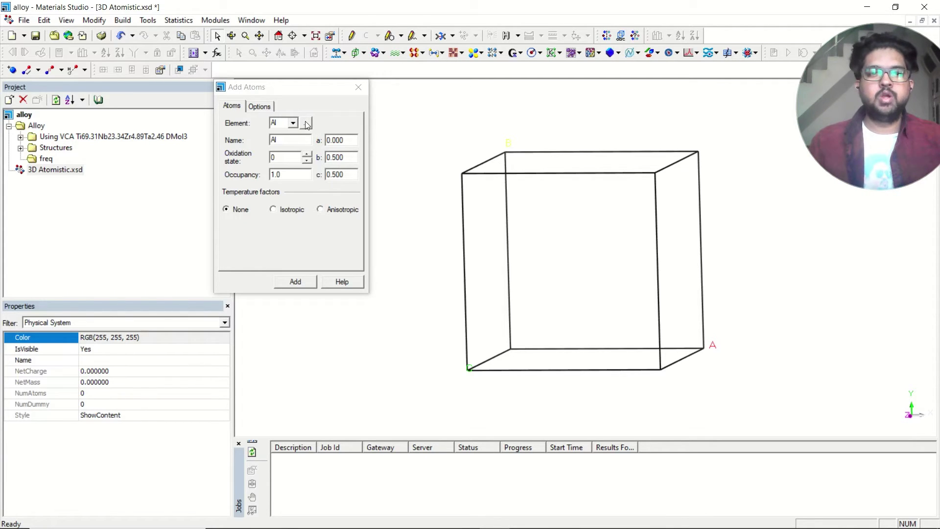
double_click(346, 159)
text(0)
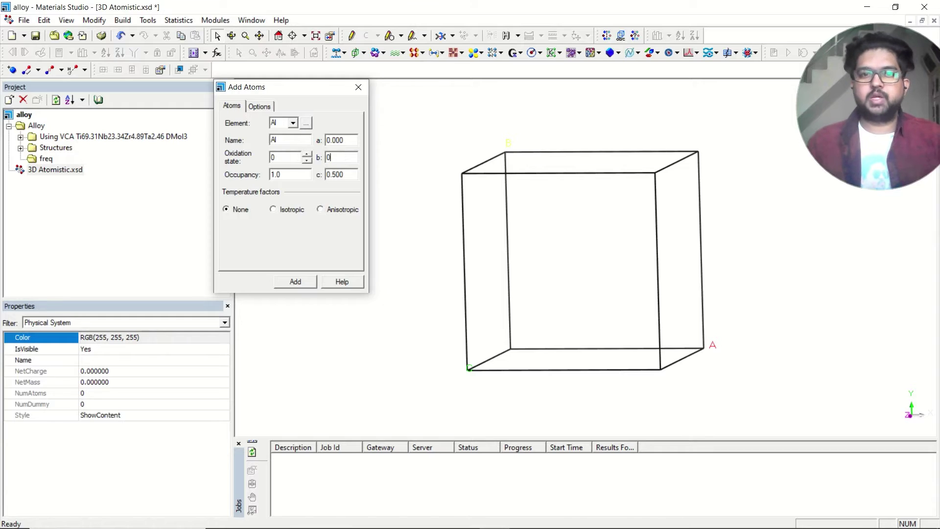
double_click(350, 173)
text(0)
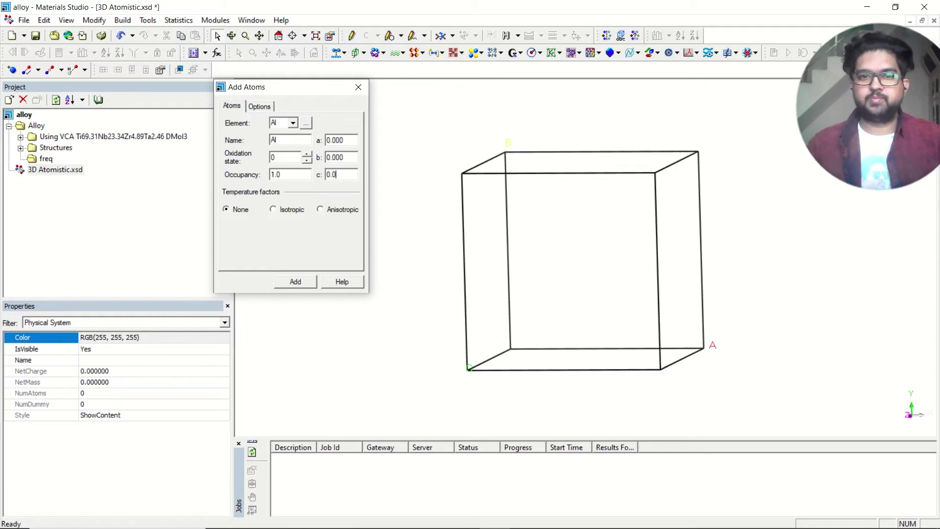
double_click(334, 141)
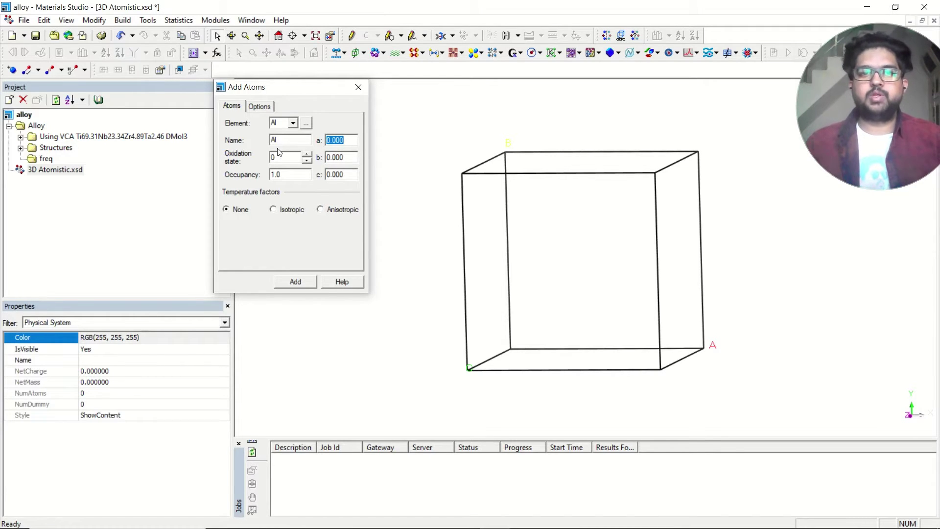
click(297, 286)
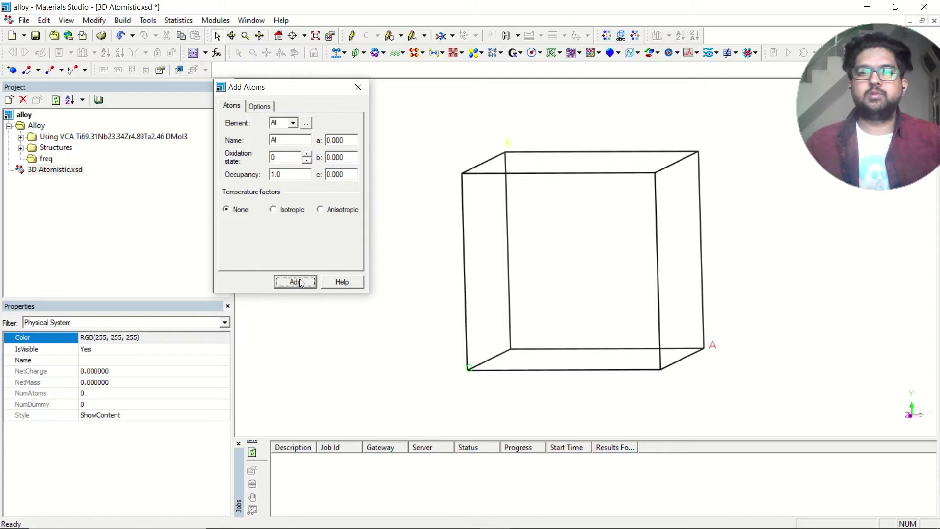
Render the Al corner atoms in Ball and stick style and close Display Style.
right_click(417, 126)
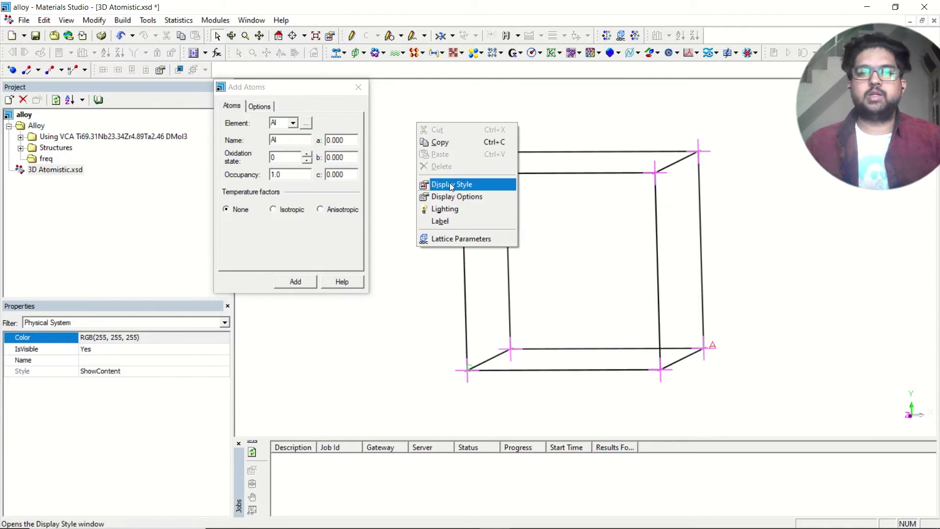
click(439, 184)
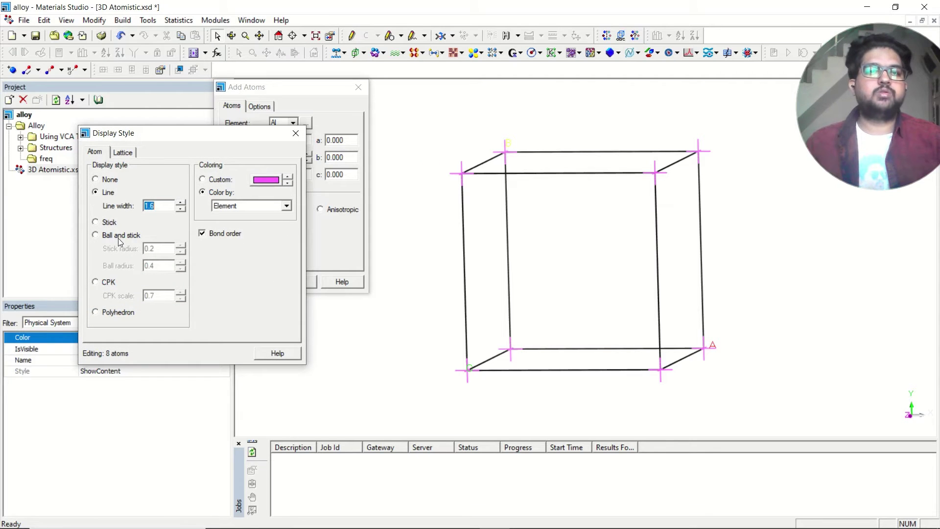
click(119, 238)
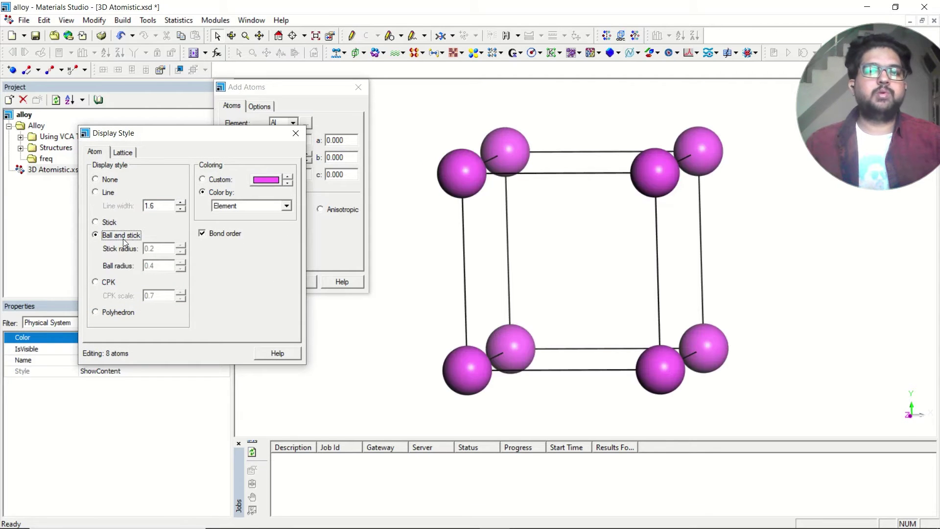
click(296, 134)
click(359, 87)
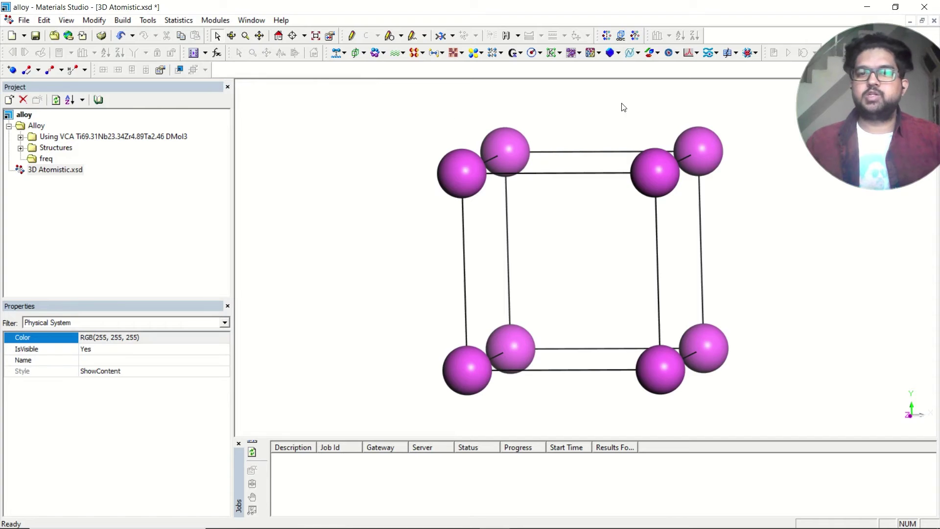
right_drag(624, 108, 623, 148)
right_click(296, 150)
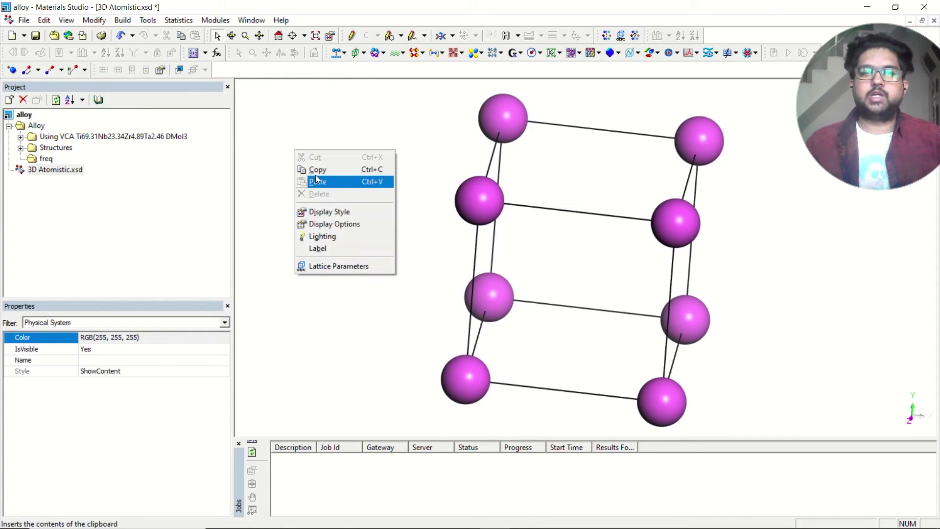
click(364, 266)
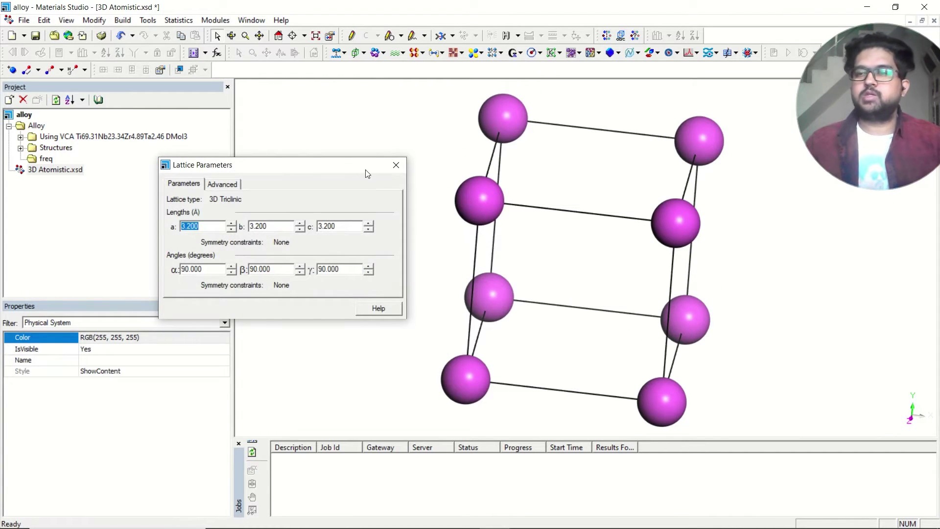
click(396, 165)
right_drag(573, 257, 553, 244)
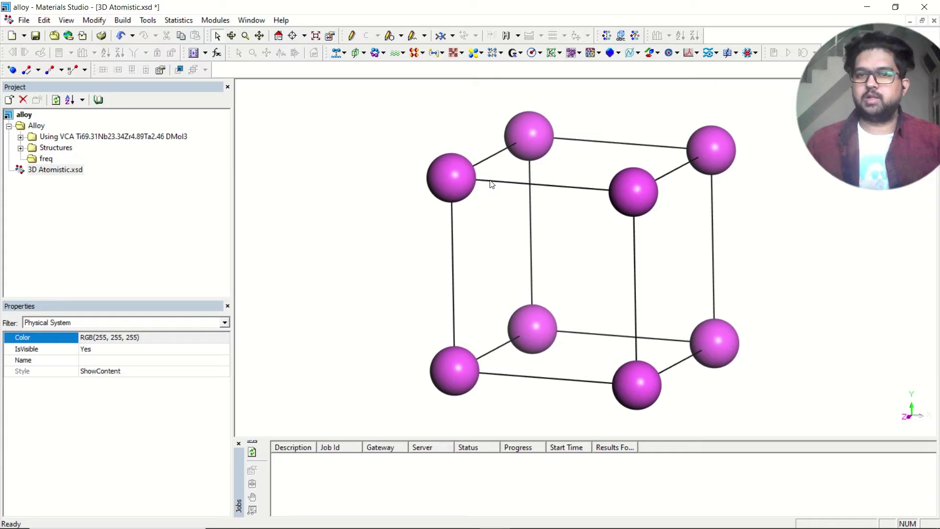
drag(367, 85, 309, 245)
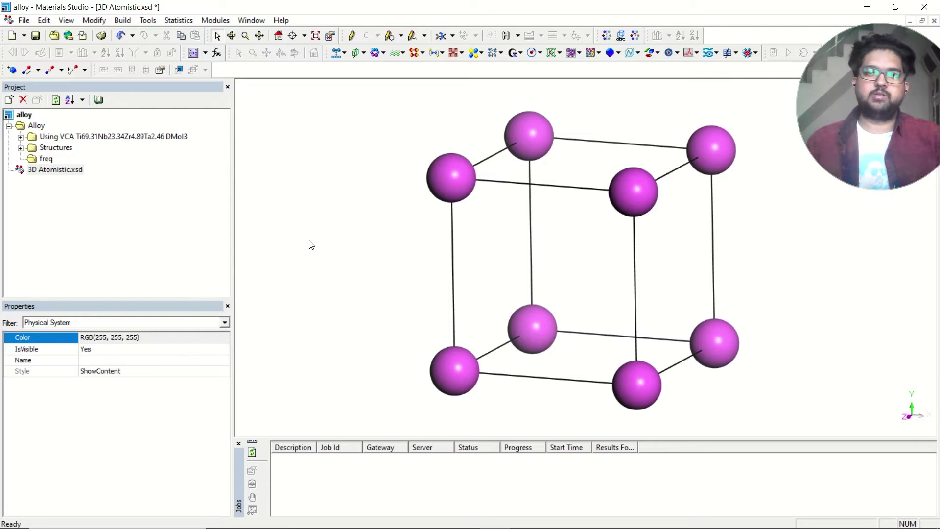
Select all corner atoms and open Edit Mixture Atom from the IsMixtureAtom property.
drag(361, 87, 760, 420)
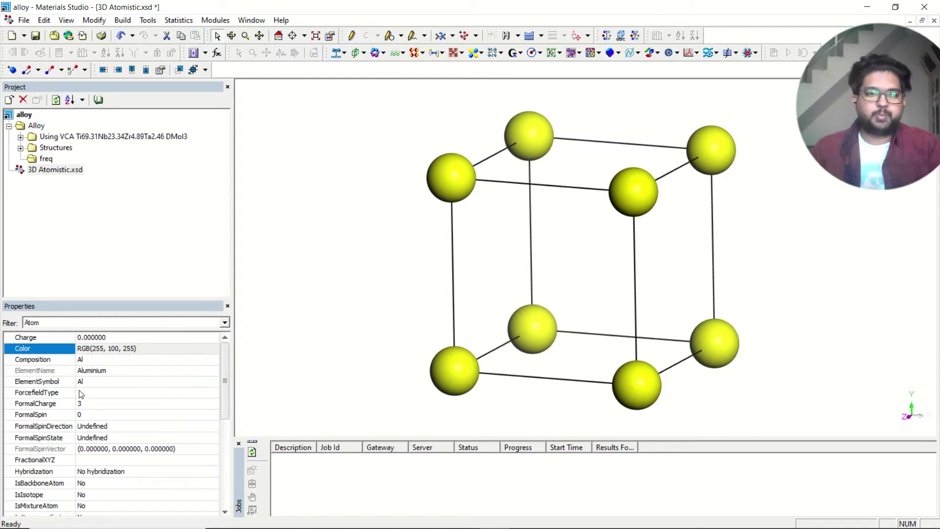
scroll(88, 429, down, 3)
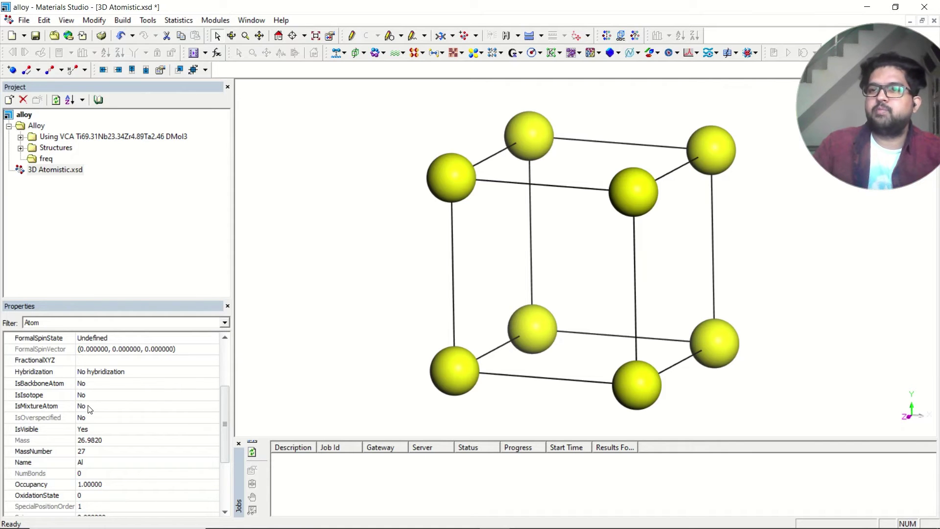
double_click(89, 409)
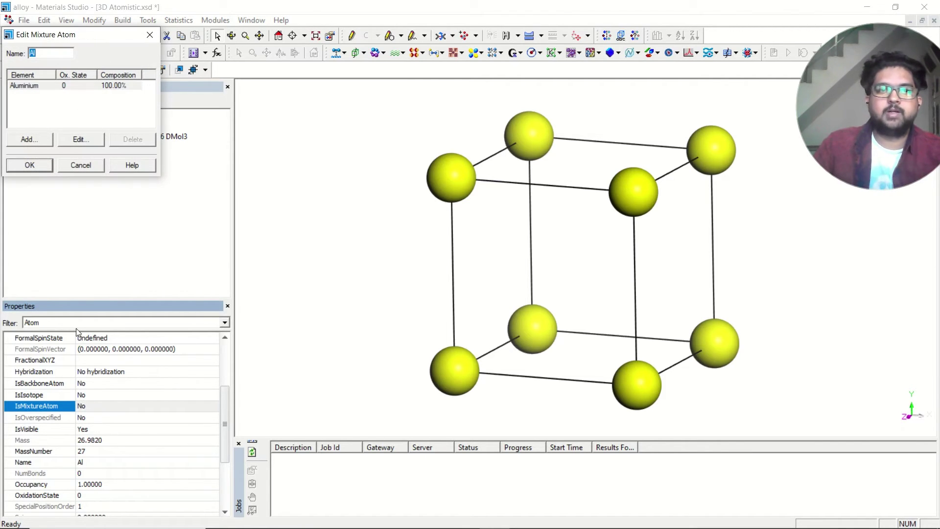
Add Oxygen to the mixture with 50% composition.
drag(90, 39, 329, 65)
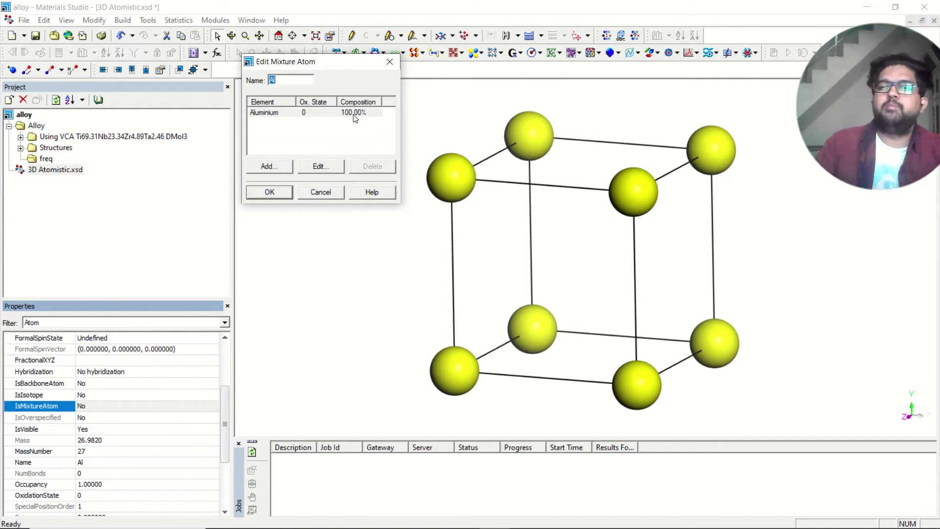
click(276, 114)
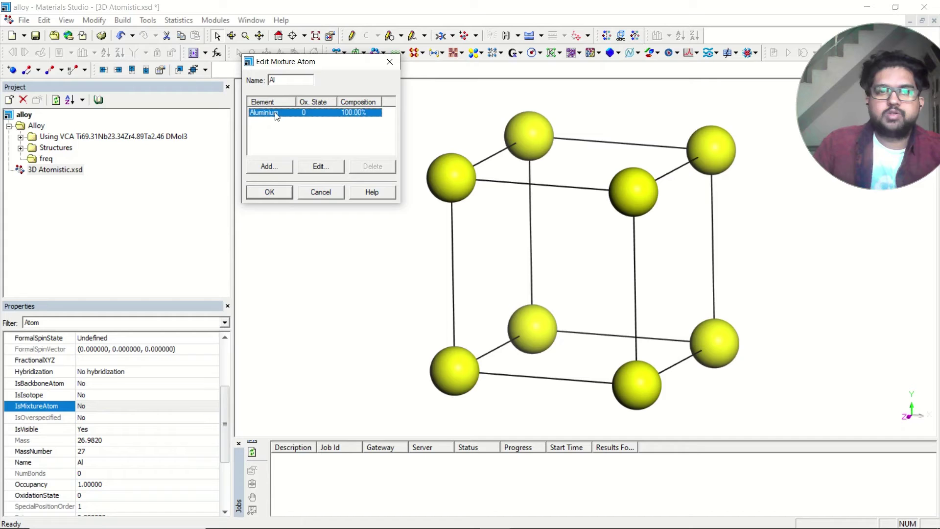
click(271, 166)
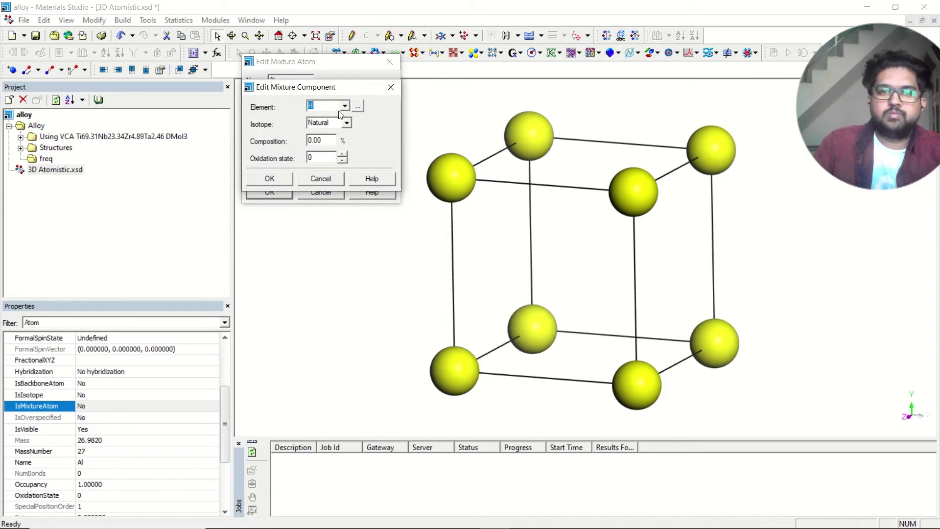
click(359, 107)
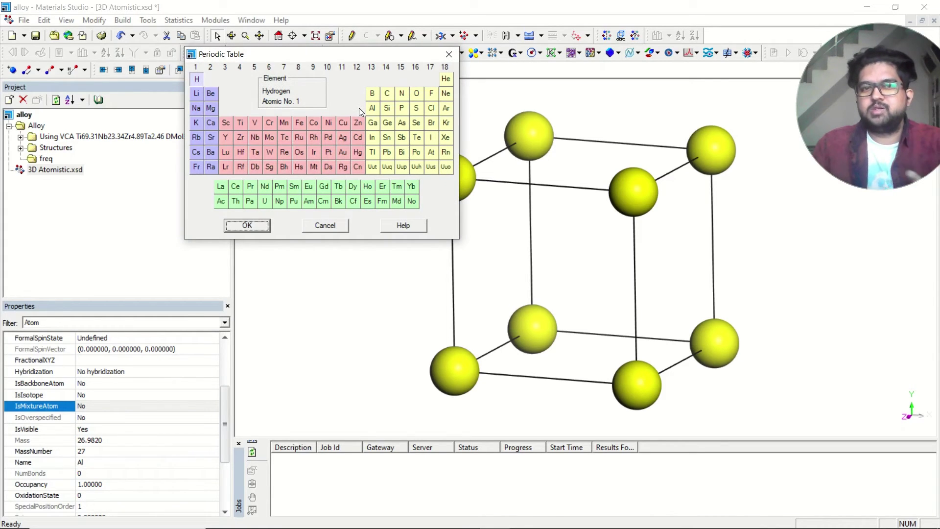
click(418, 96)
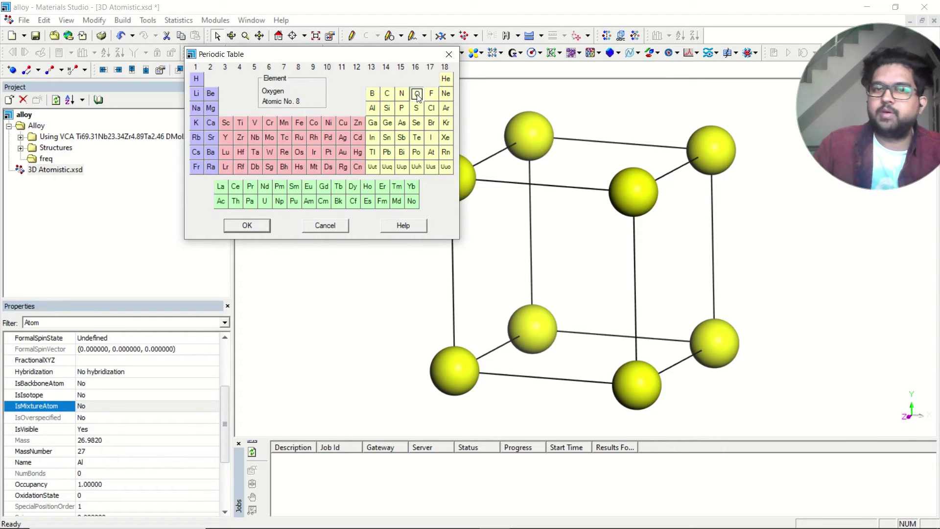
click(247, 225)
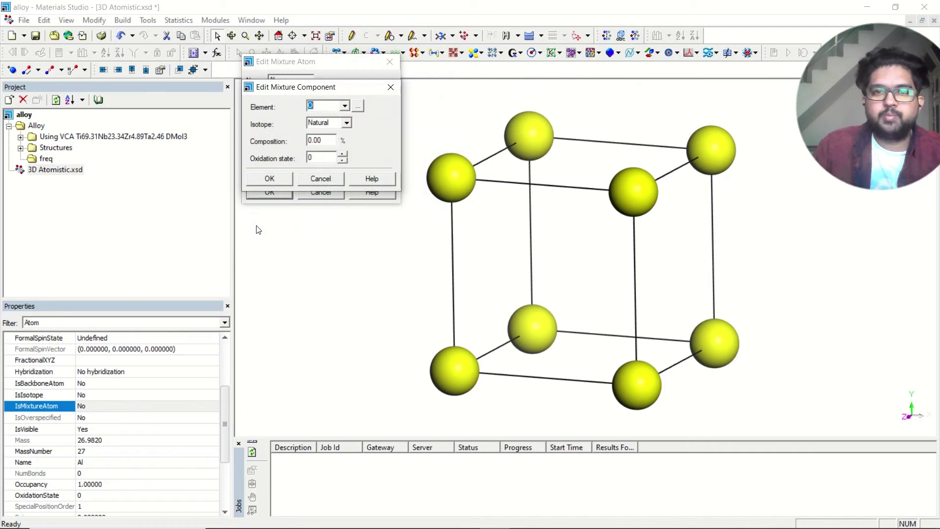
double_click(330, 140)
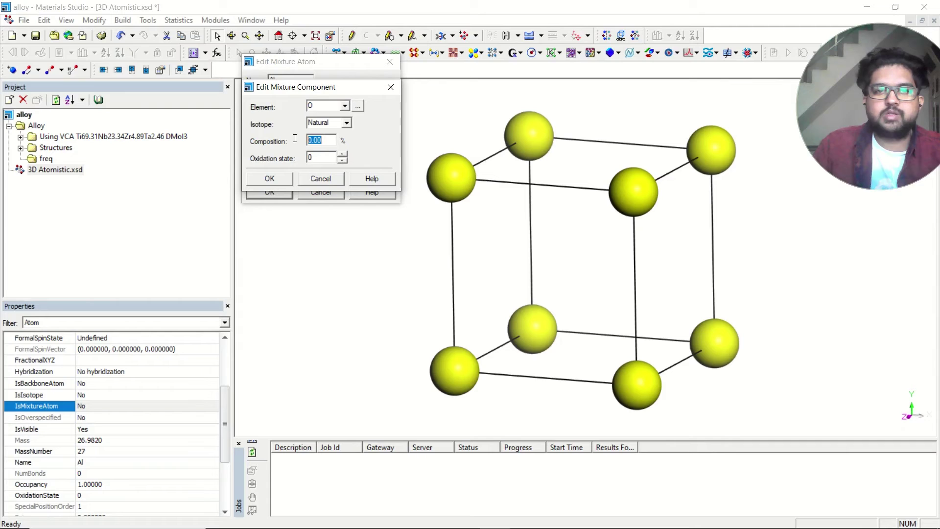
text(50)
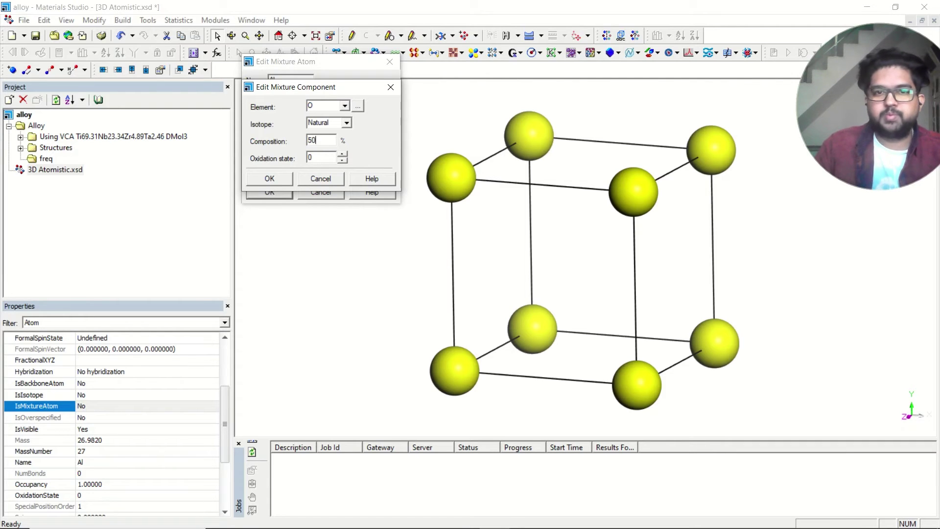
click(276, 180)
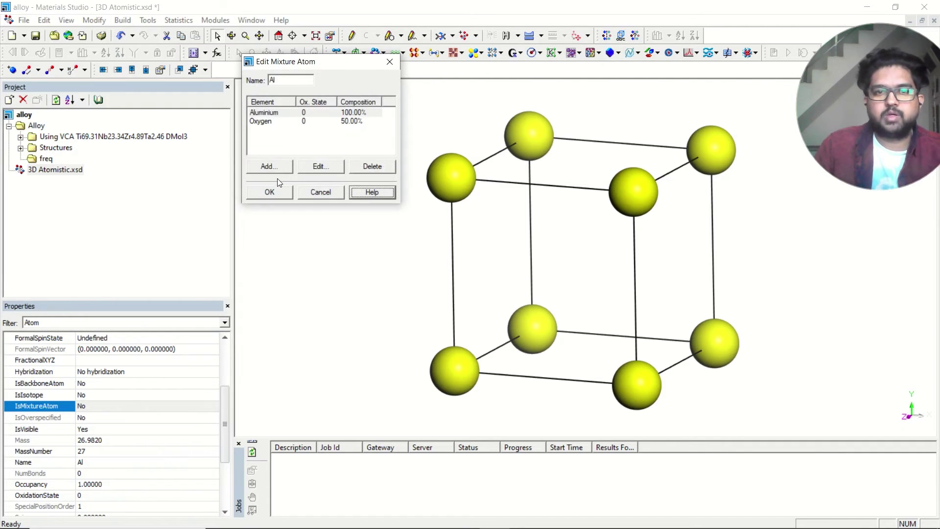
Lower Aluminium's composition in the mixture to 50%.
click(278, 115)
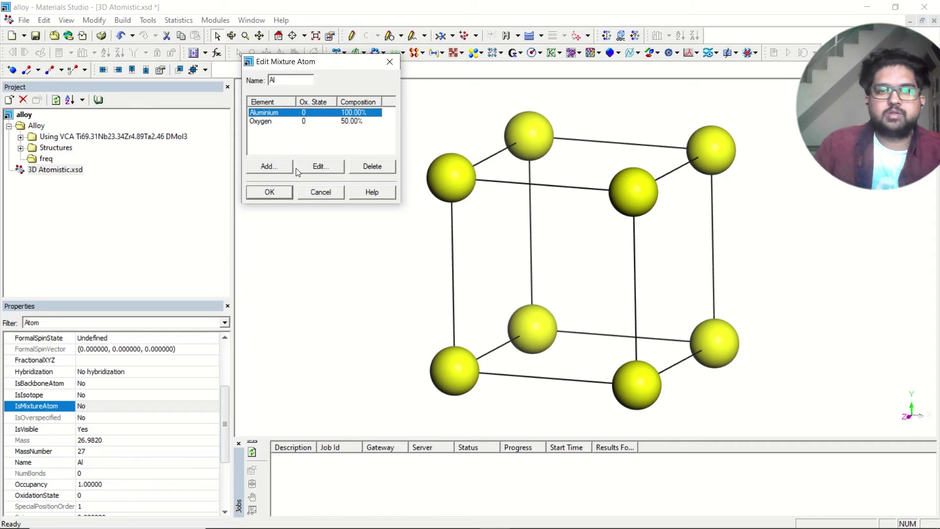
click(320, 168)
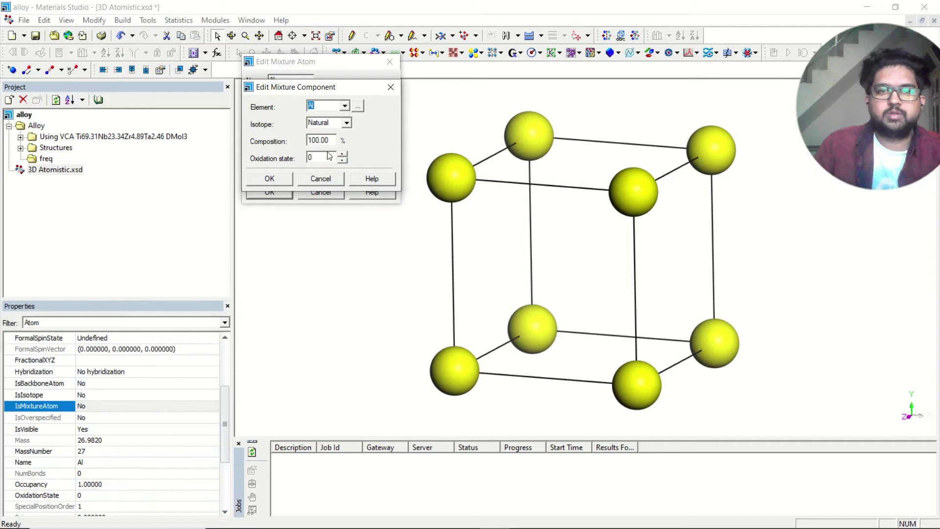
double_click(309, 140)
text(50)
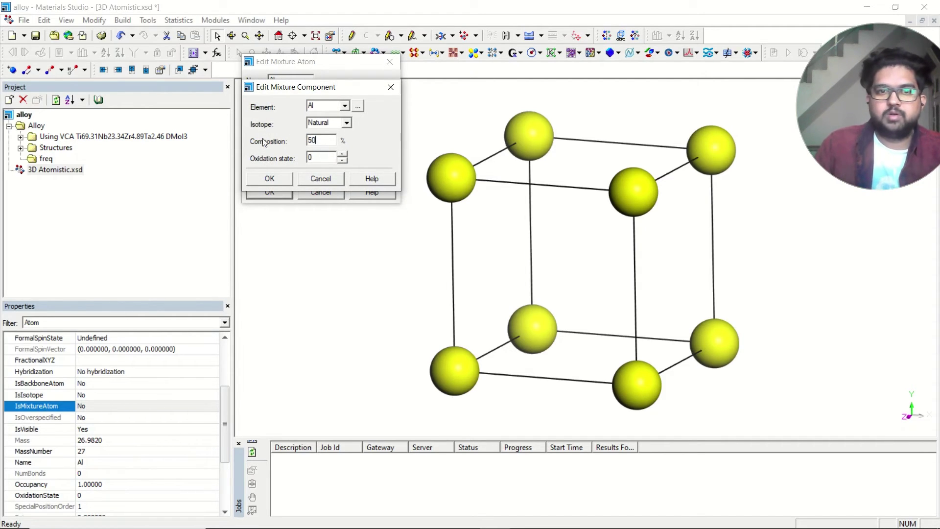
click(277, 179)
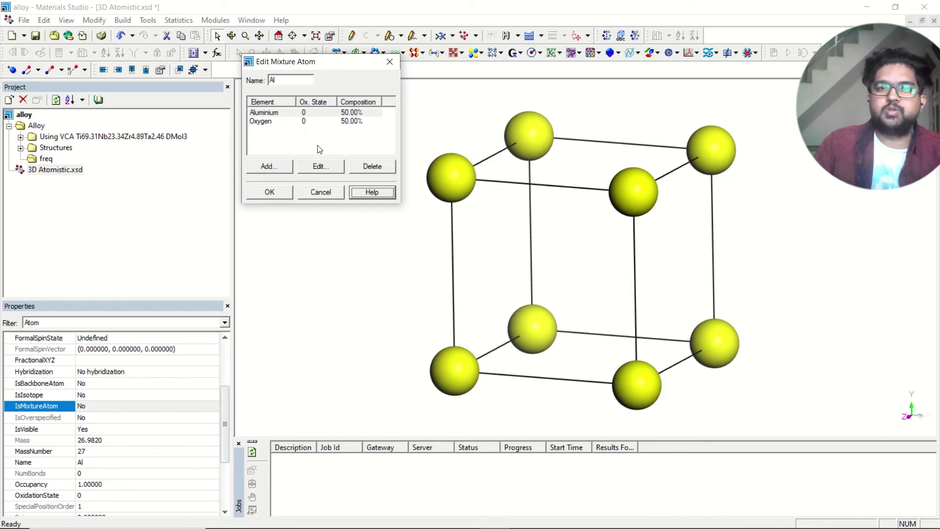
click(269, 166)
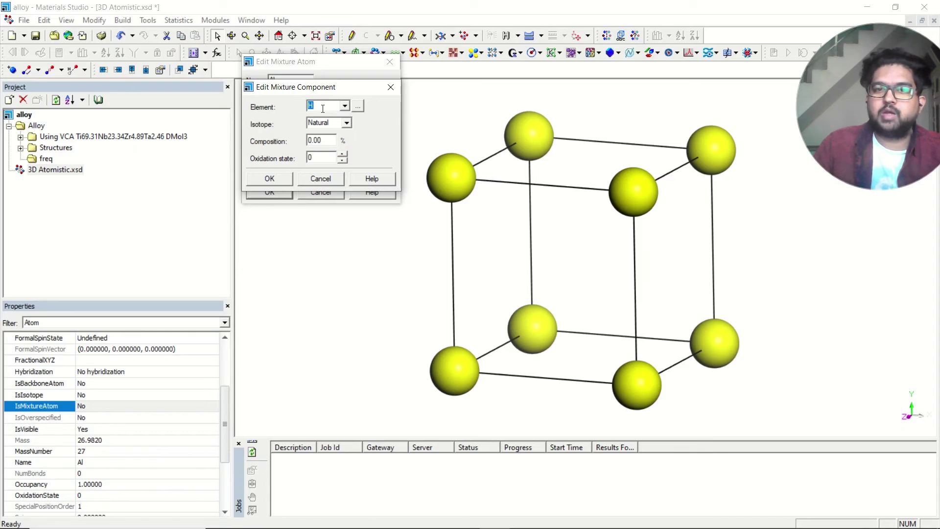
Add Chromium to the mixture with 5% composition.
click(358, 106)
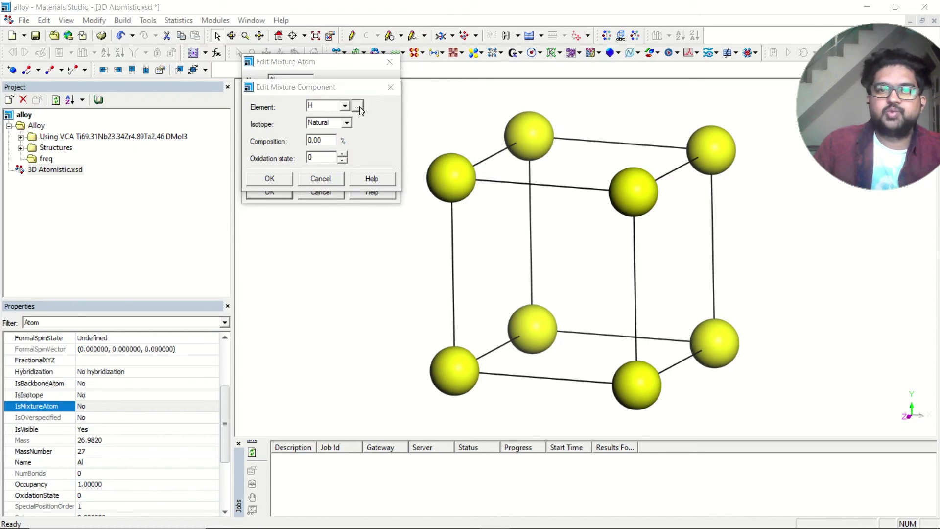
click(269, 126)
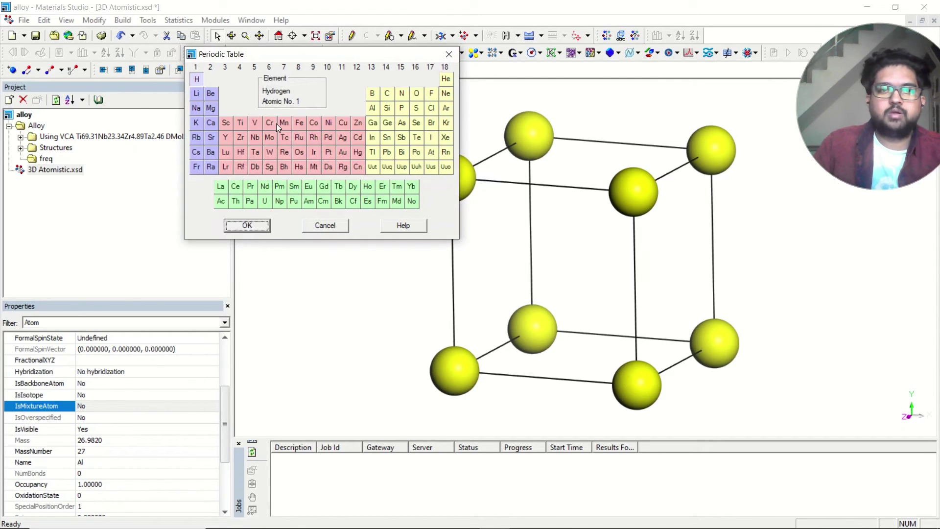
click(255, 225)
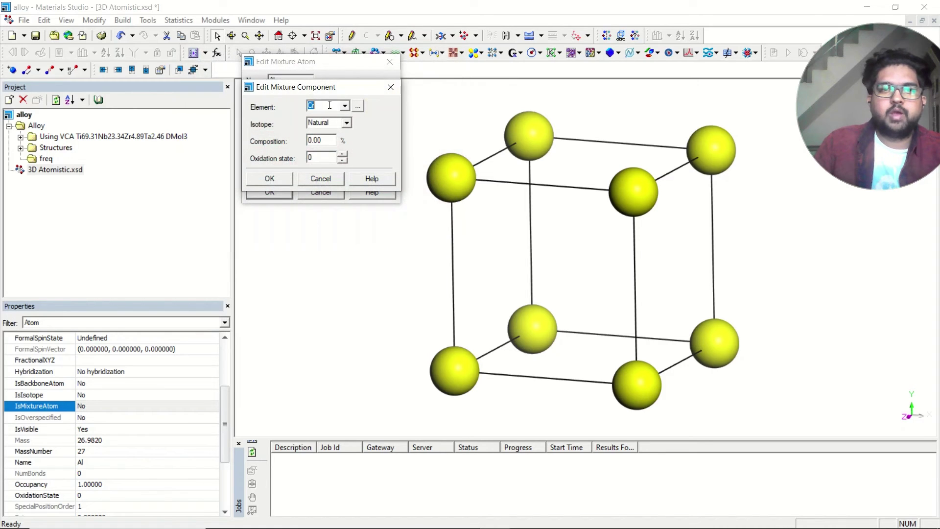
double_click(325, 142)
text(5)
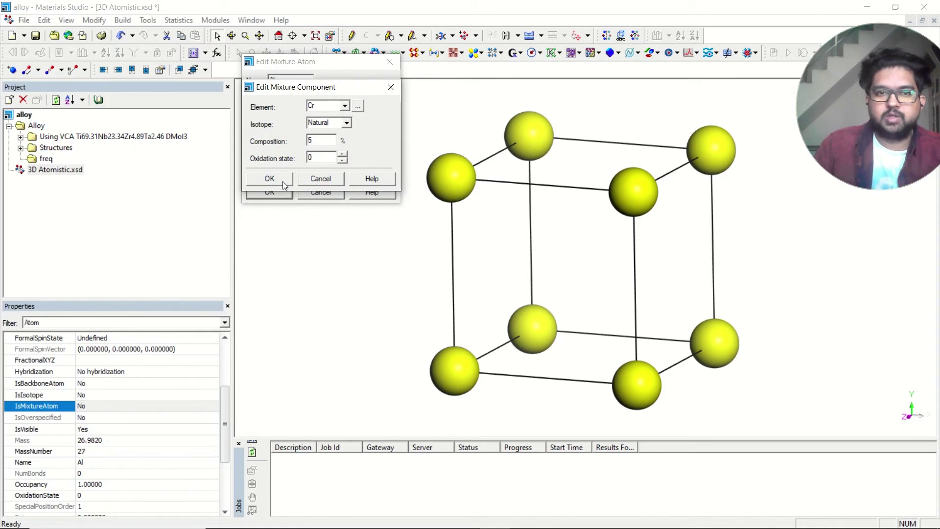
click(283, 181)
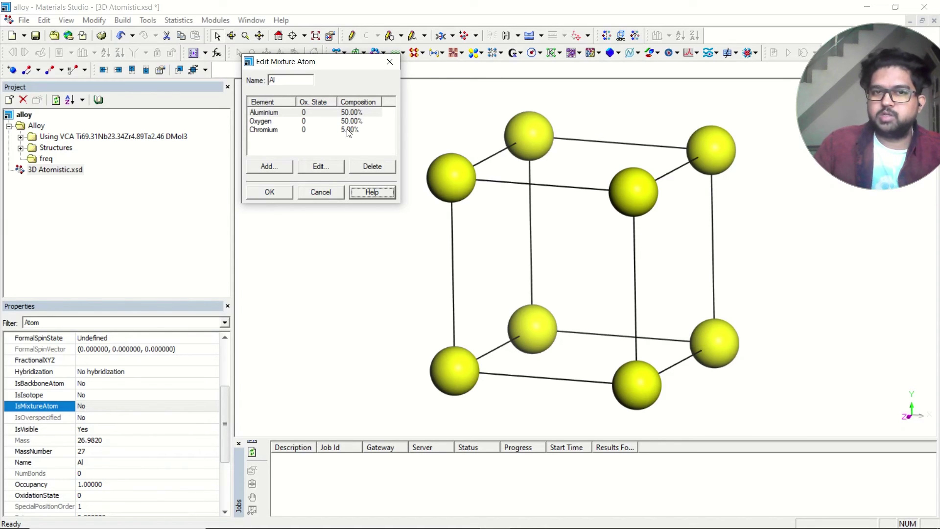
Lower Aluminium's composition to 45%, leaving Oxygen at 50%.
click(346, 112)
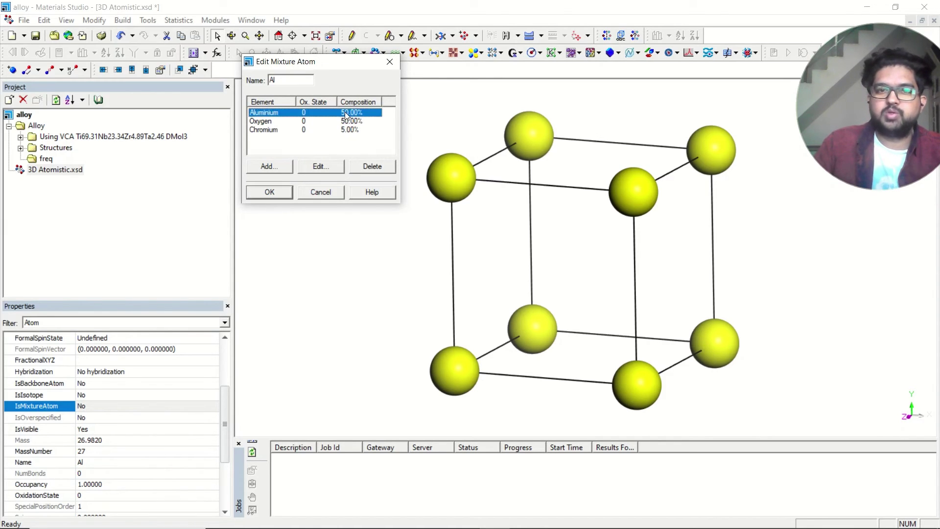
click(319, 168)
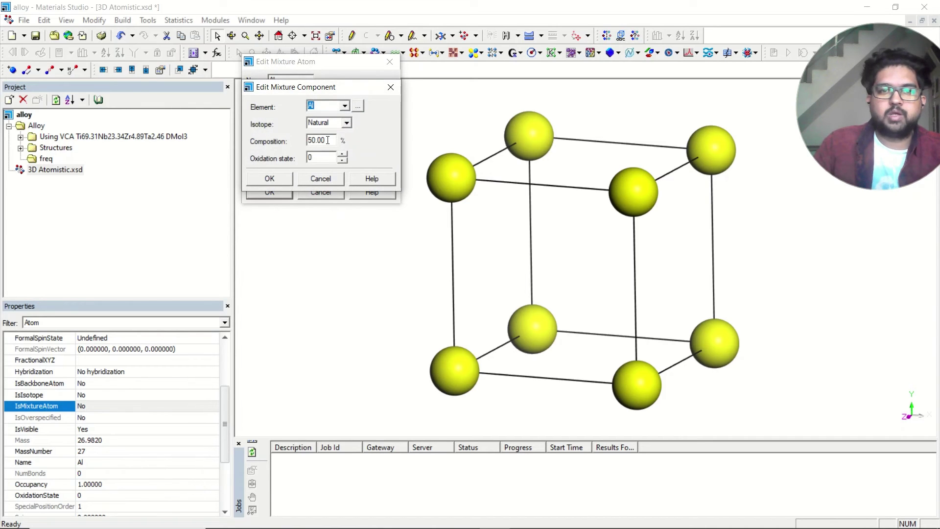
key(Tab)
text(45)
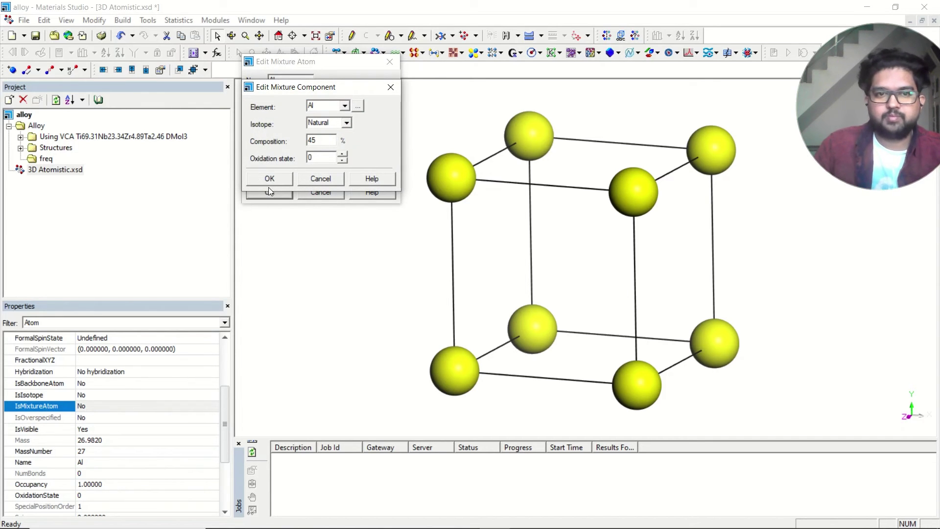
click(269, 179)
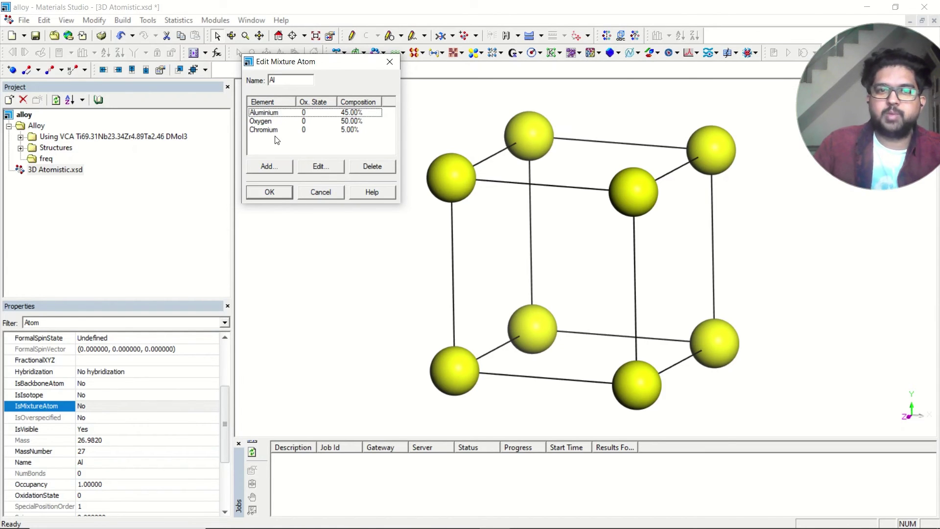
click(270, 191)
click(348, 163)
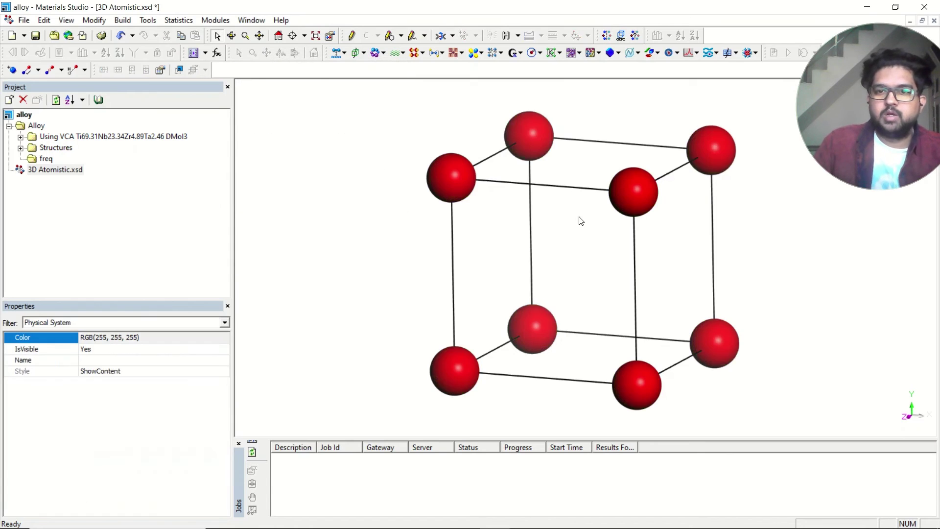